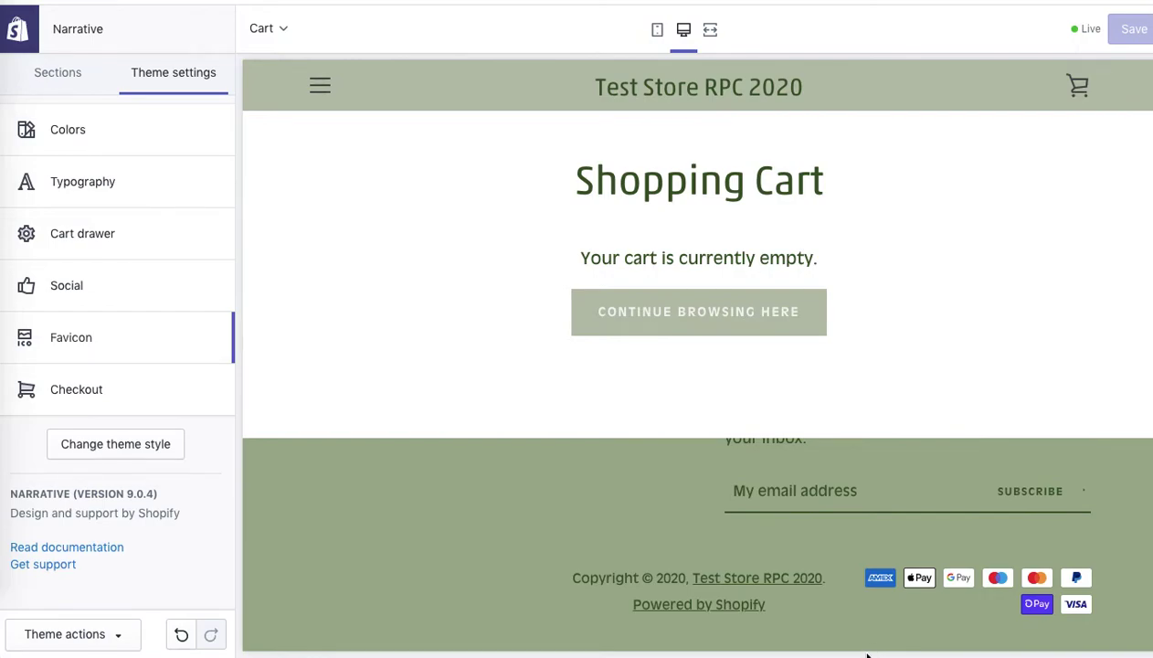
Step: Open the Favicon section of the Narrative theme's Theme settings
left_click_drag(865, 655, 874, 524)
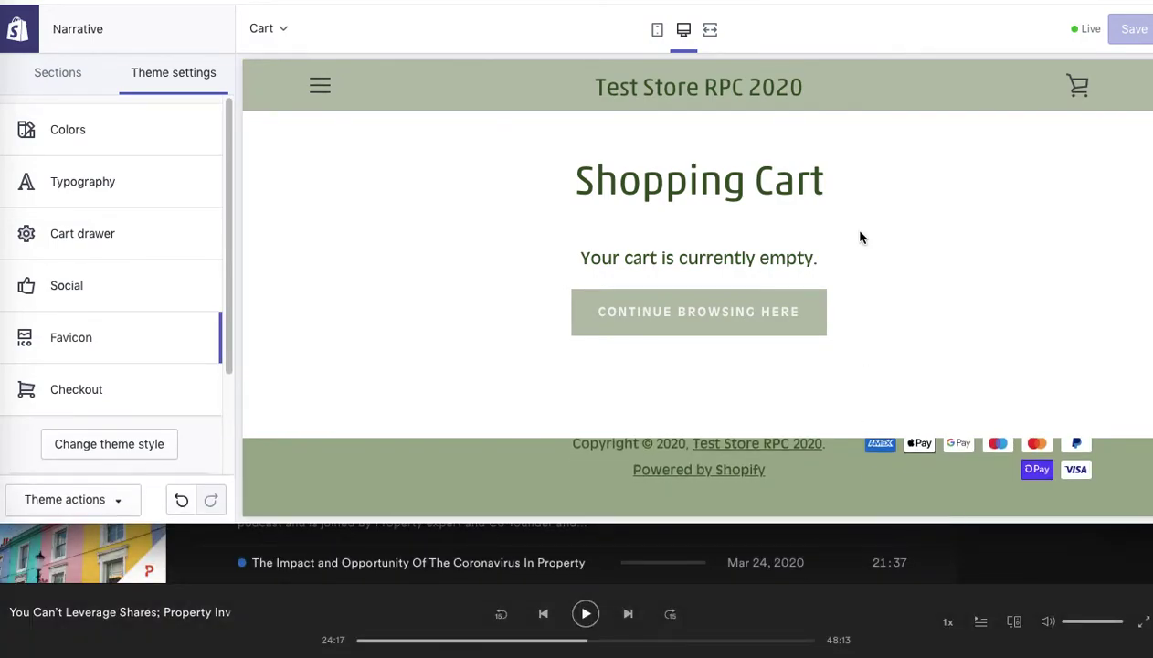
left_click_drag(907, 0, 901, 23)
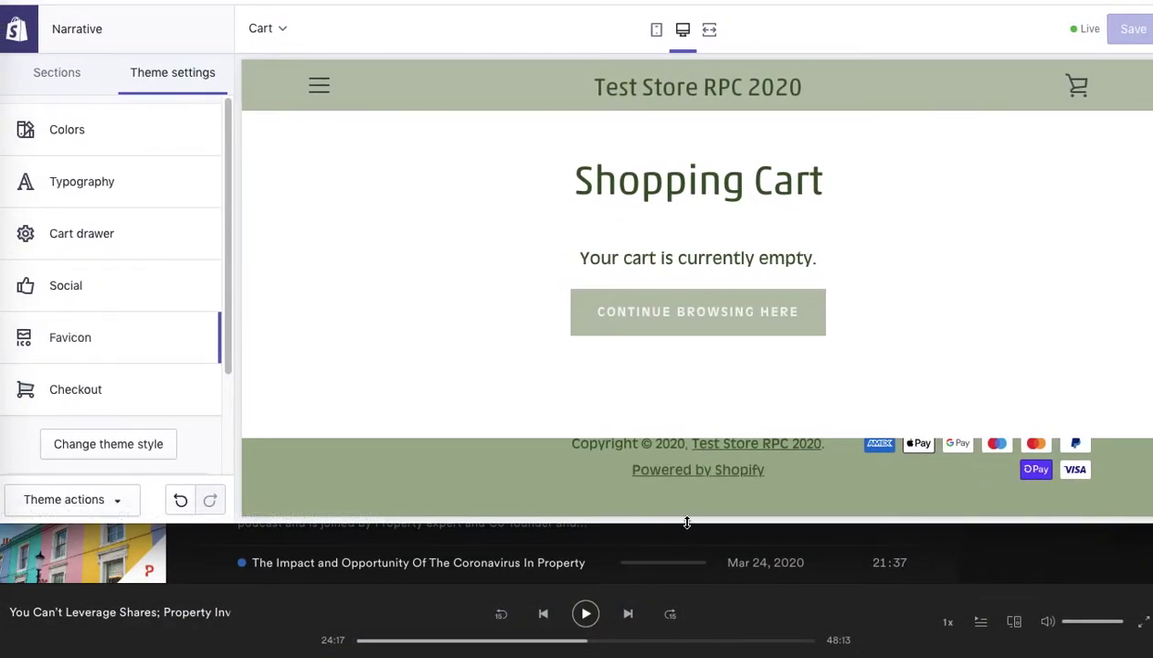
left_click_drag(684, 522, 659, 655)
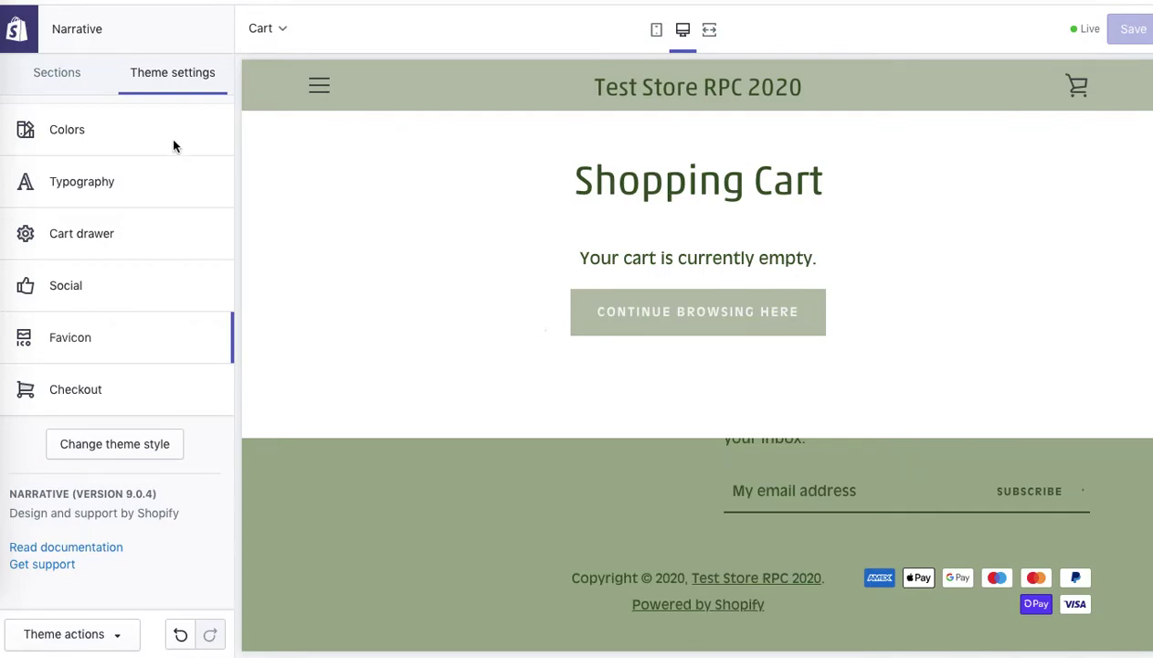
left_click(64, 351)
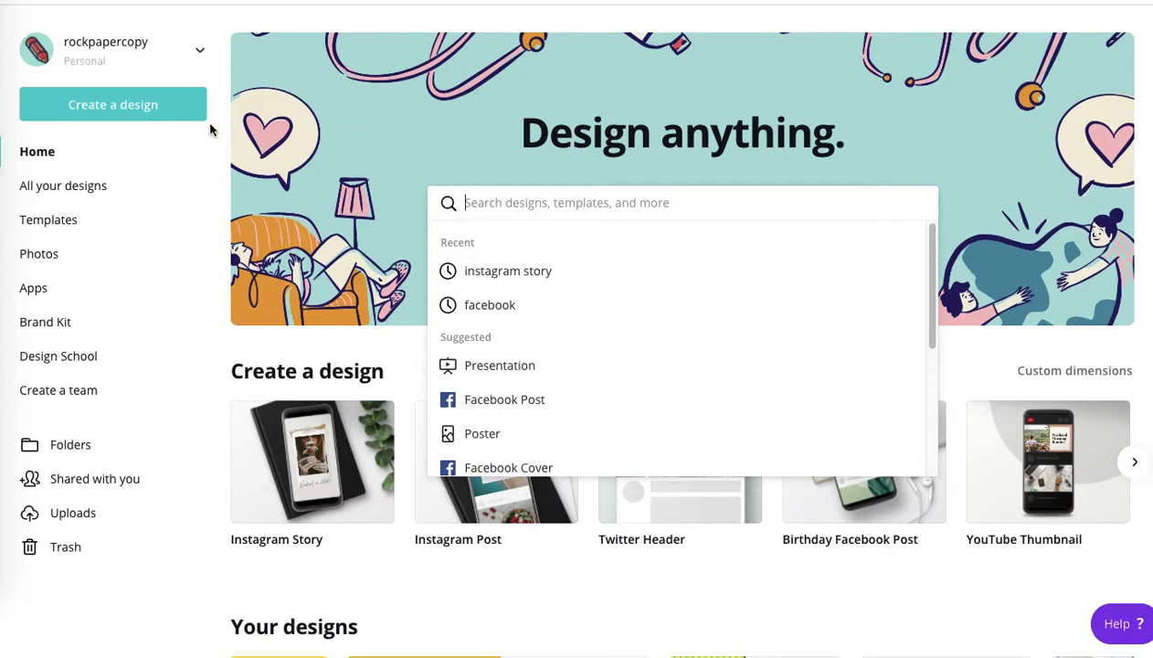
Step: Start a custom-size Canva design, changing the rejected 32 × 32 px entry to 40 px
left_click(143, 109)
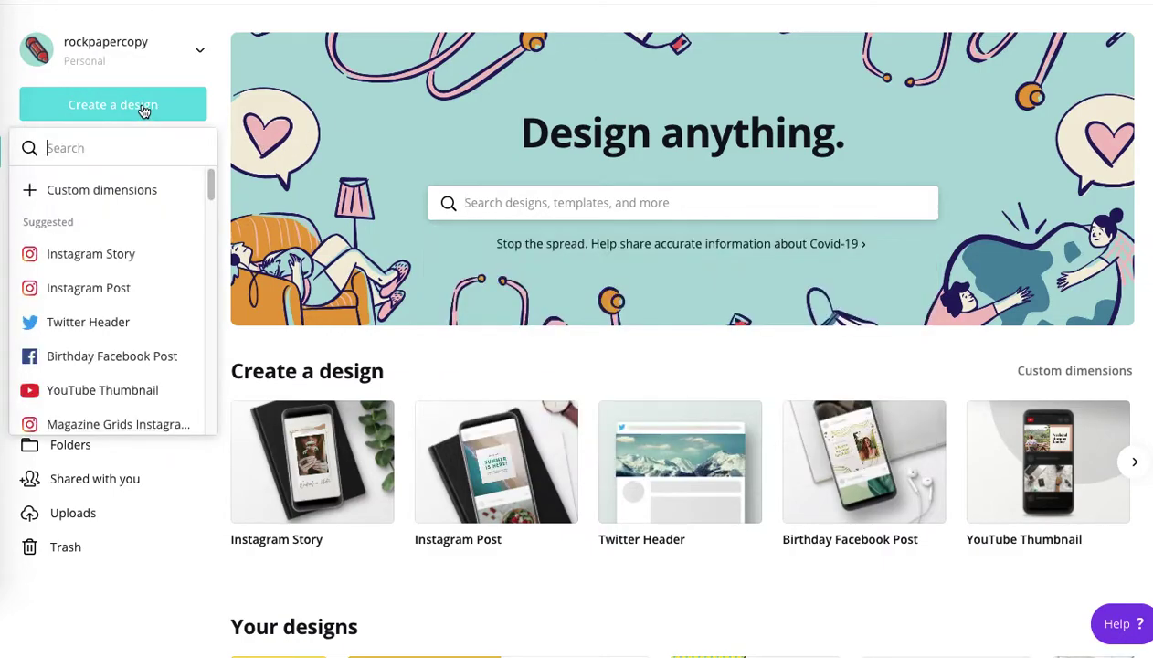
left_click(77, 187)
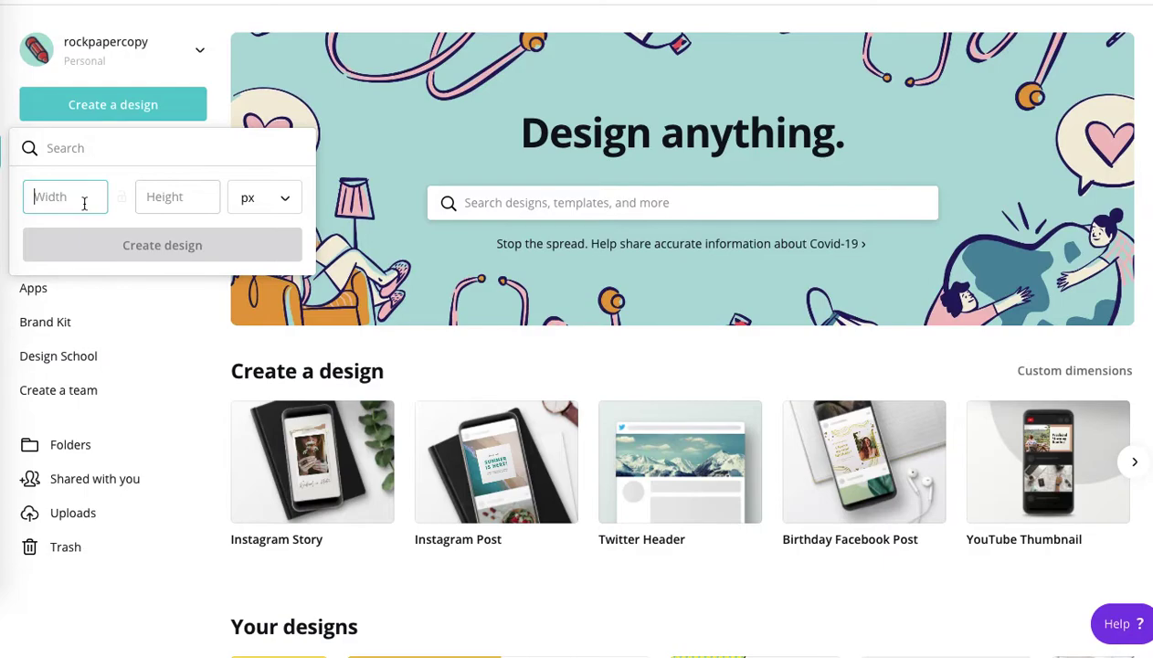
type("32")
left_click(155, 196)
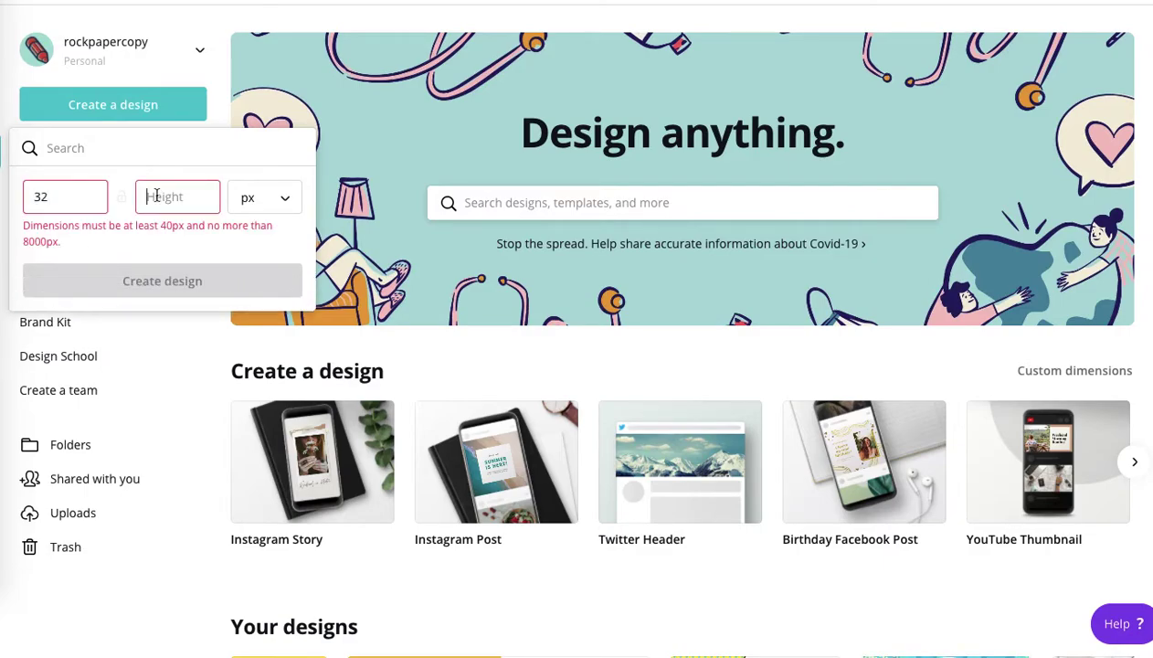
type("32")
key("BackSpace")
key("BackSpace")
type("40")
left_click(172, 199)
key("BackSpace")
key("BackSpace")
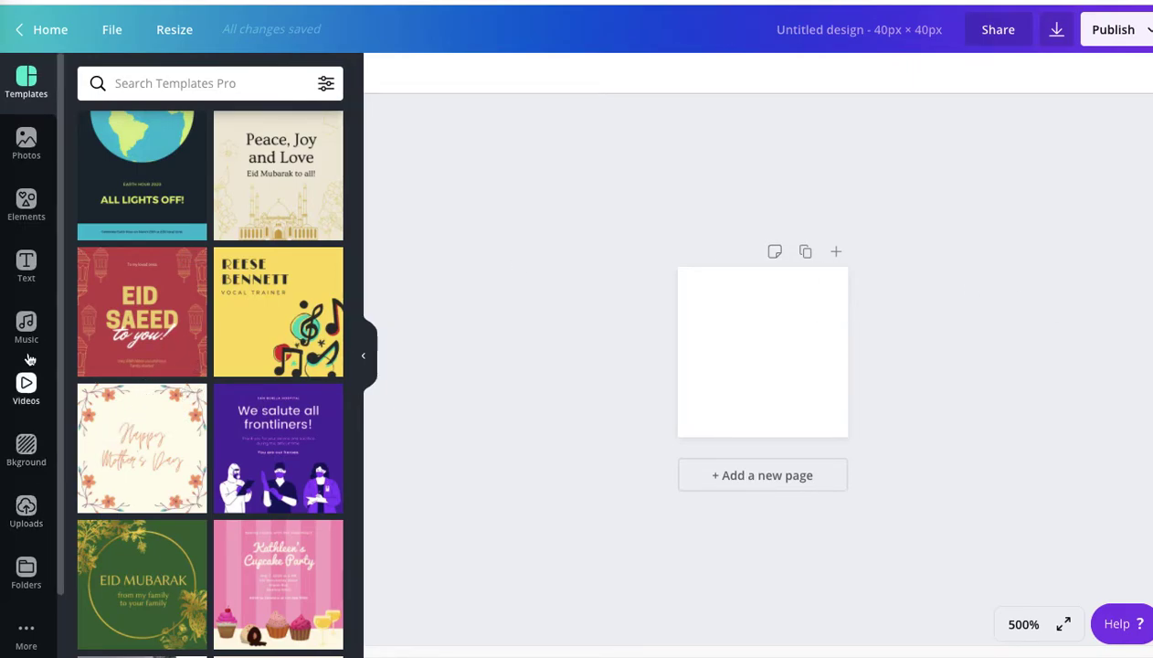
Step: Add the dark purple flower element and enlarge it to fill the page
left_click(27, 206)
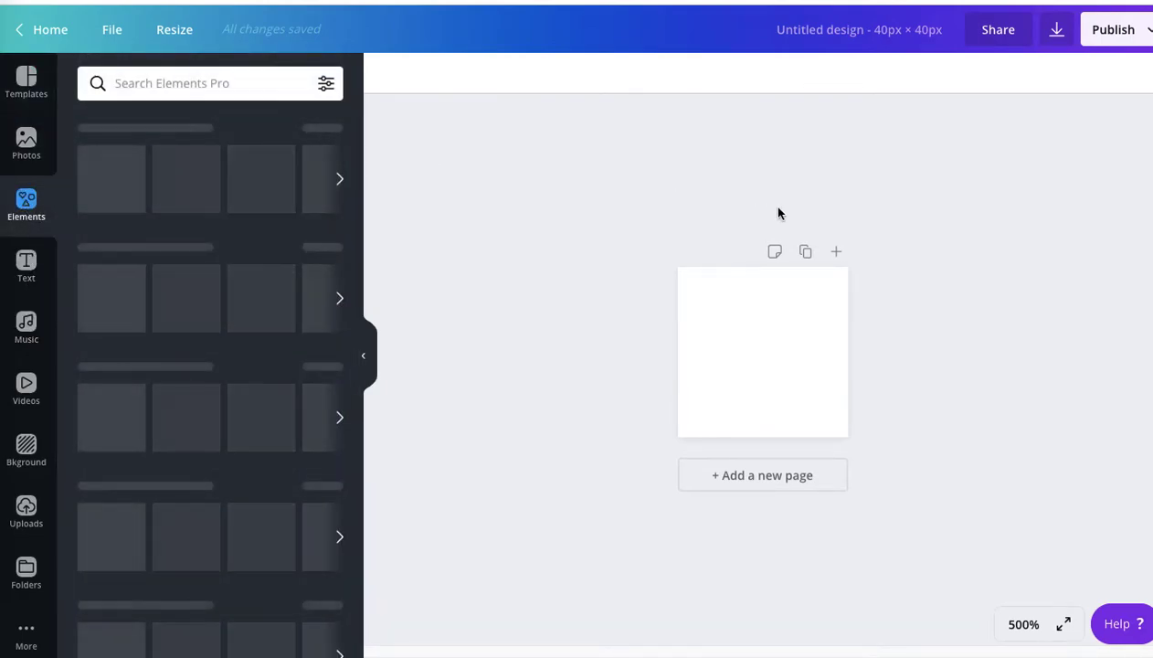
left_click(119, 602)
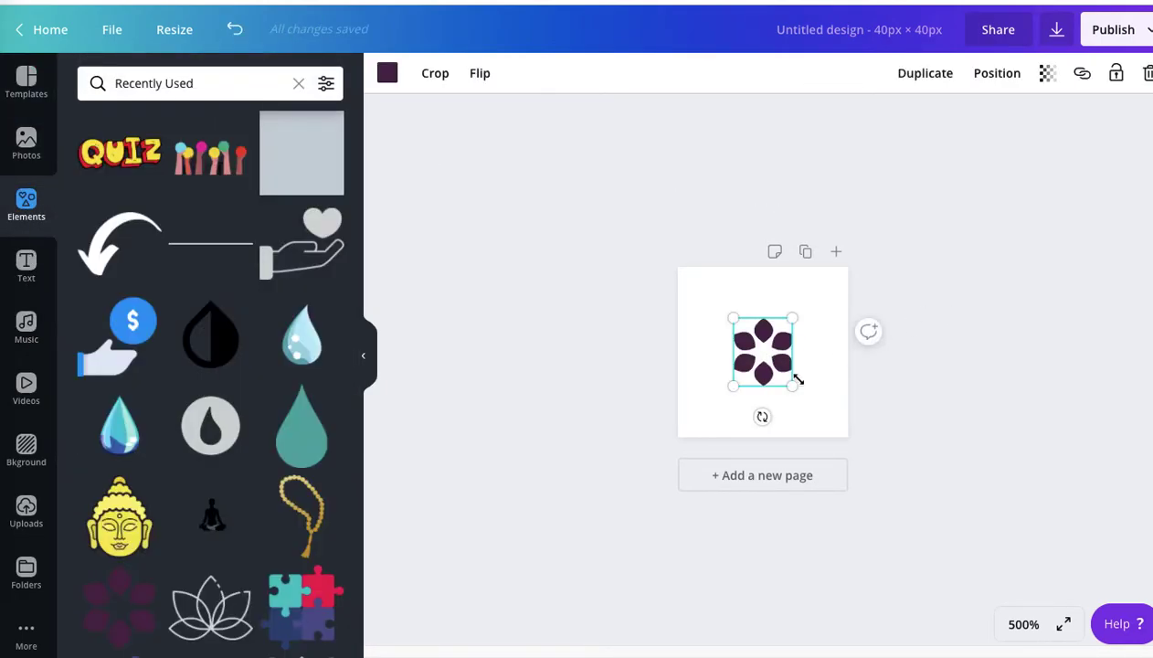
left_click_drag(792, 385, 846, 429)
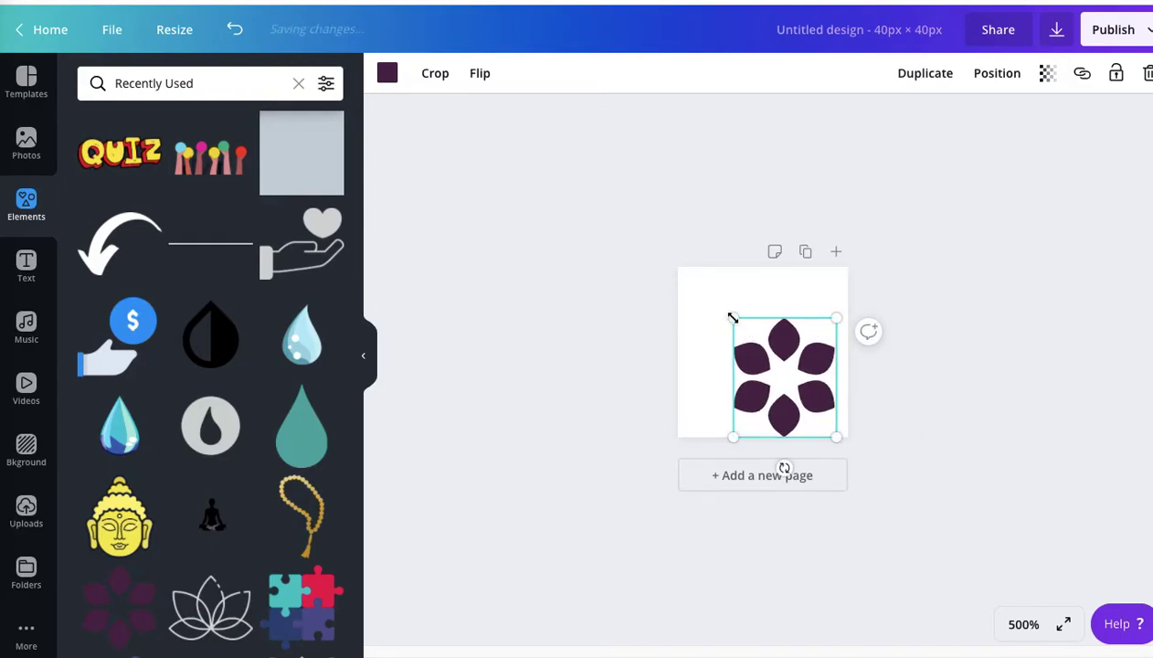
left_click_drag(733, 319, 683, 265)
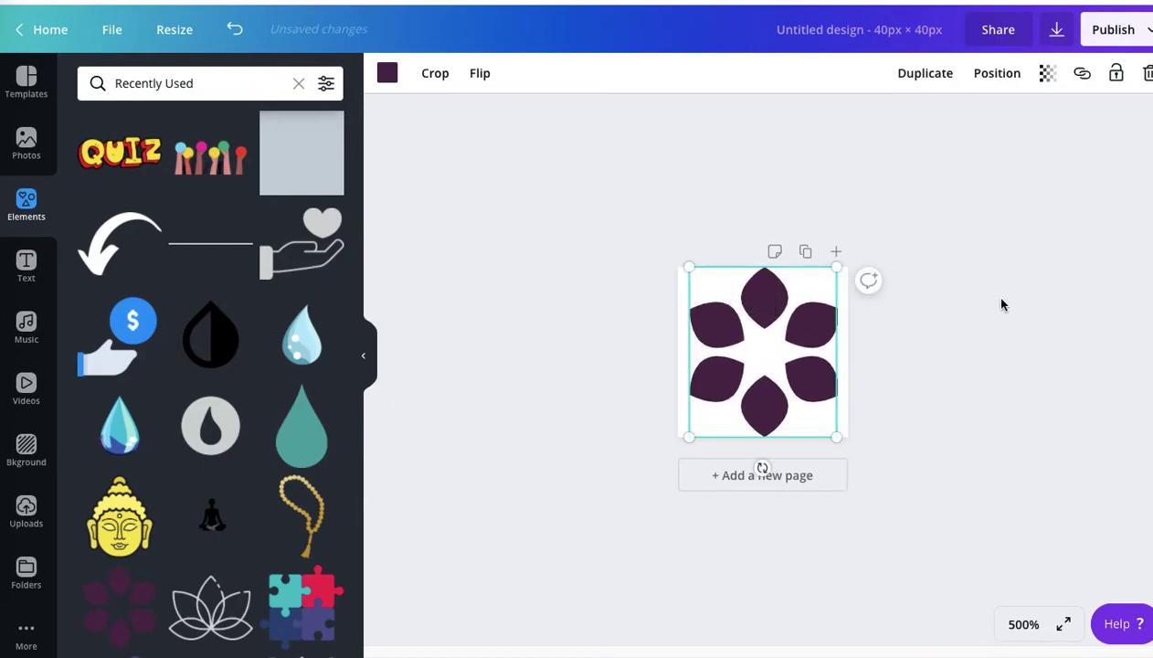
Step: Centre the flower on the 40 × 40 px page, shrinking it slightly to fit
left_click(876, 329)
left_click(784, 338)
left_click_drag(784, 338, 786, 338)
left_click(953, 335)
left_click(788, 339)
left_click_drag(836, 266, 829, 268)
left_click(1025, 283)
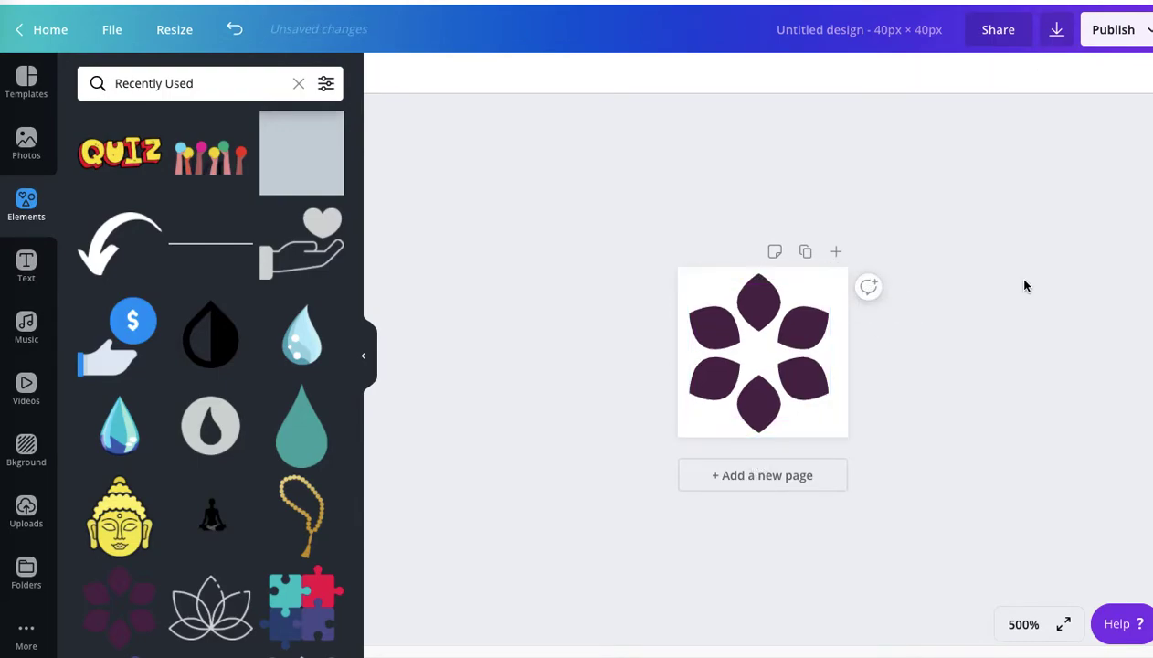
left_click(780, 338)
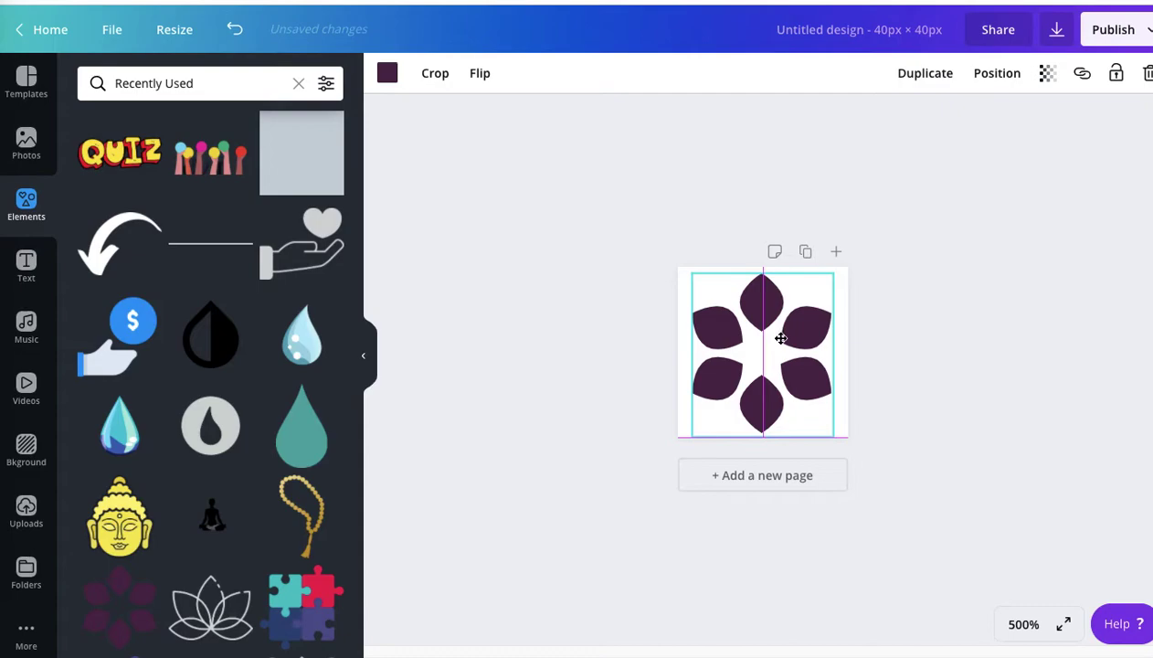
left_click_drag(778, 336, 781, 330)
left_click(970, 320)
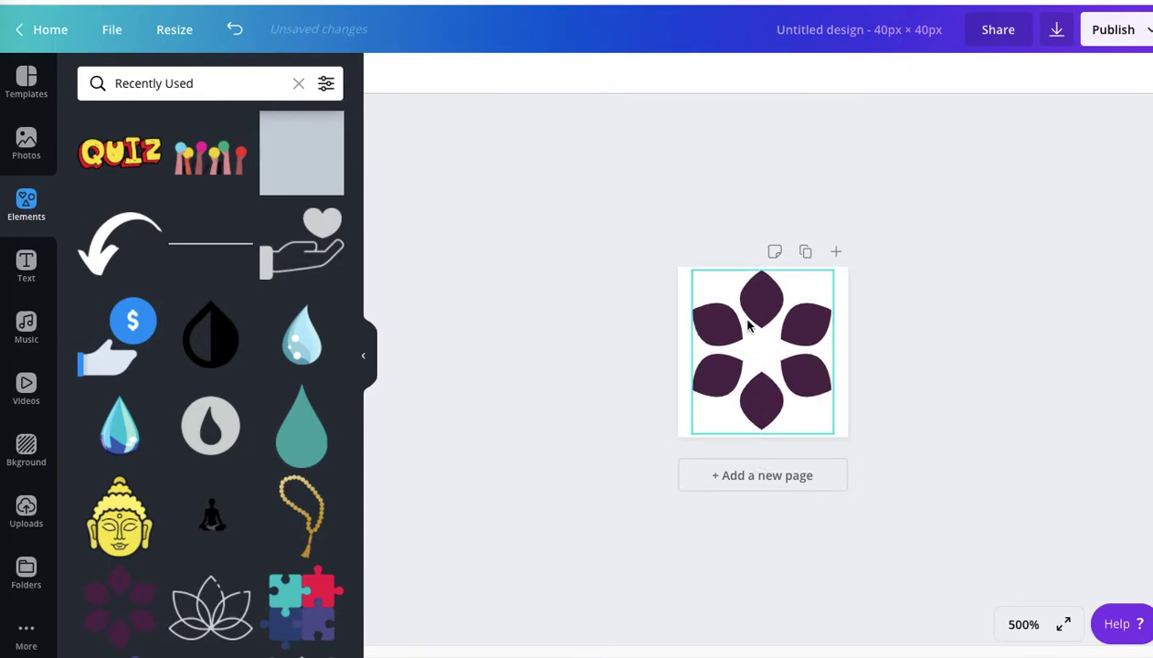
left_click(819, 322)
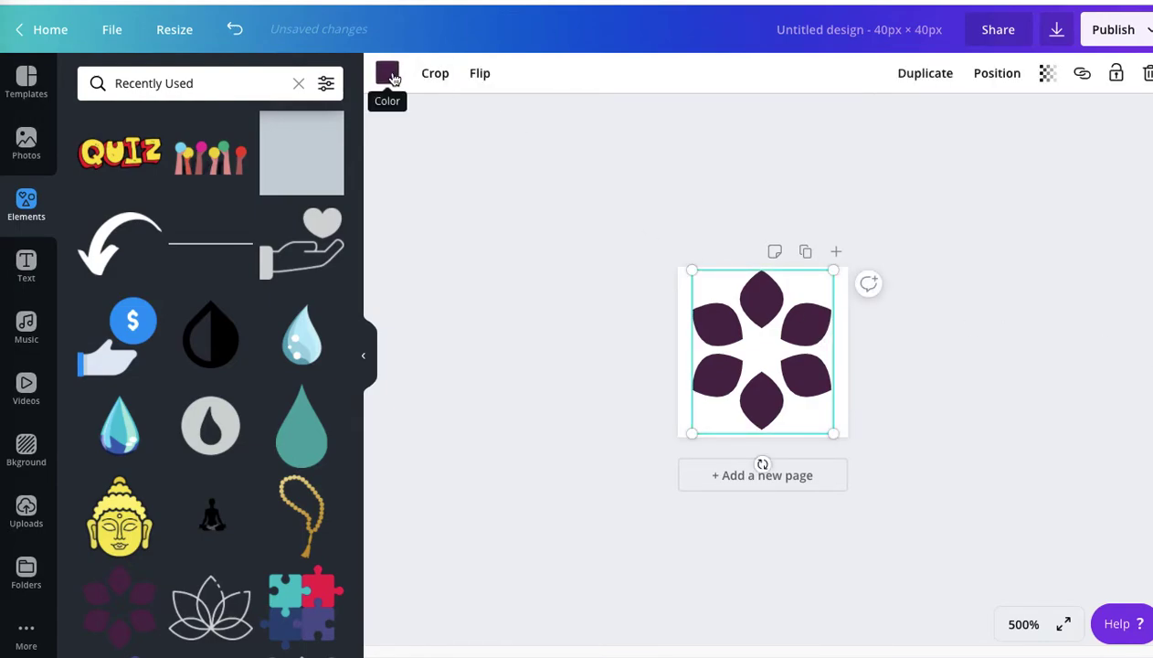
Step: Recolour the flower from yellow-green to a soft muted green, #c7d496
left_click(388, 73)
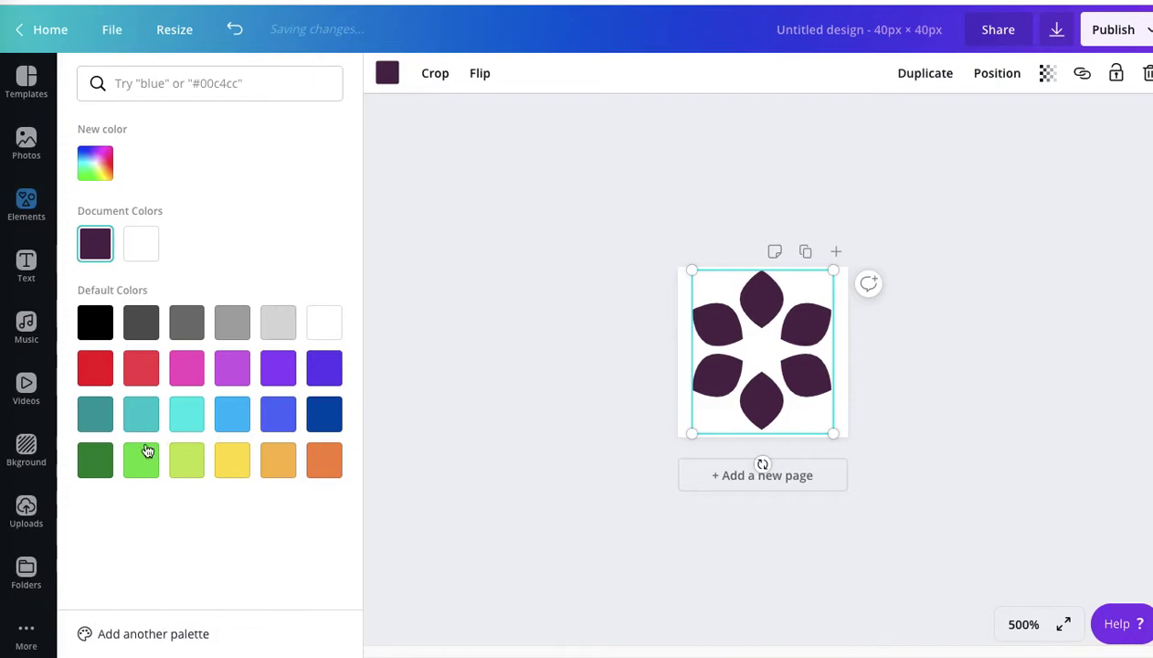
left_click(187, 461)
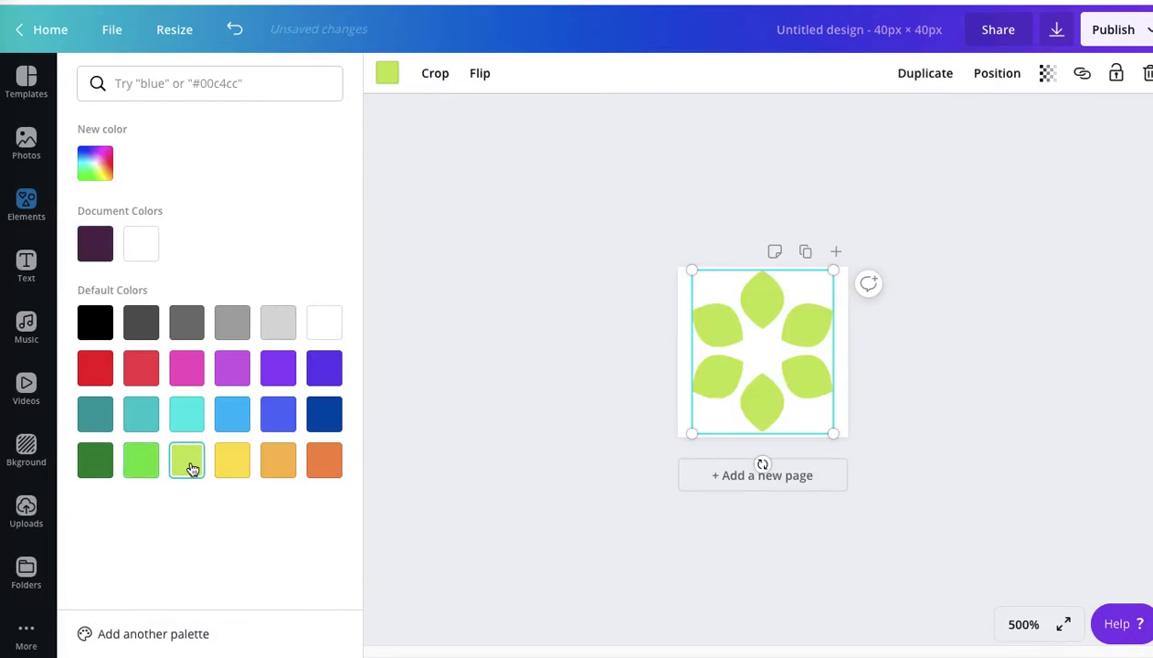
left_click(103, 174)
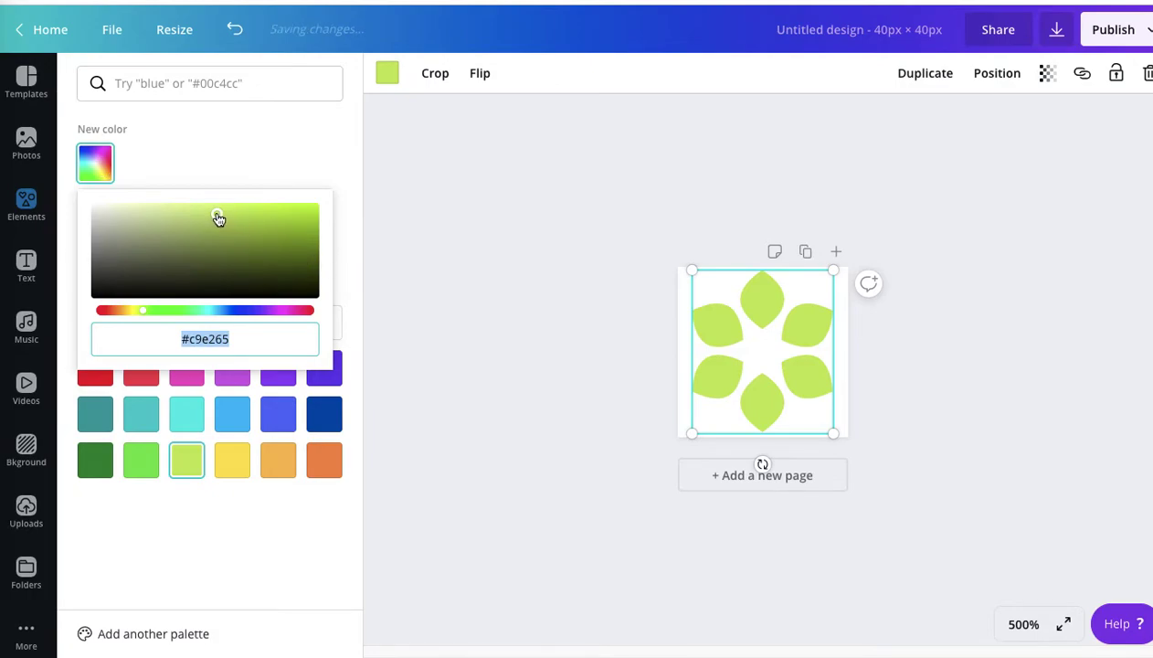
left_click_drag(217, 215, 157, 220)
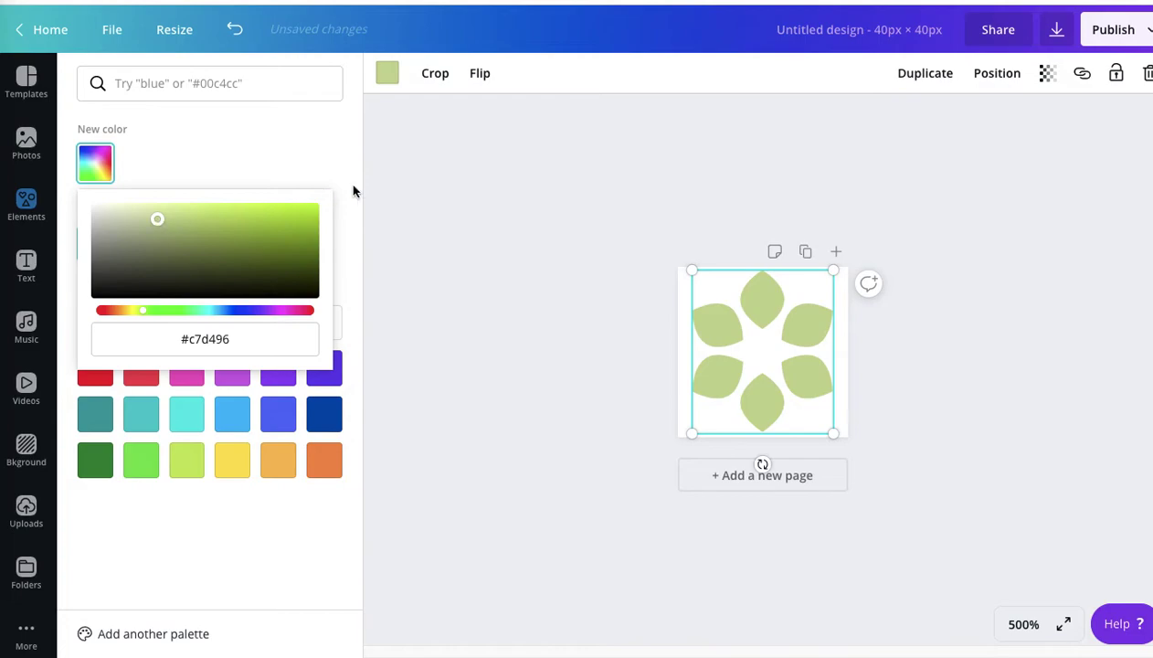
left_click(313, 147)
left_click(1005, 244)
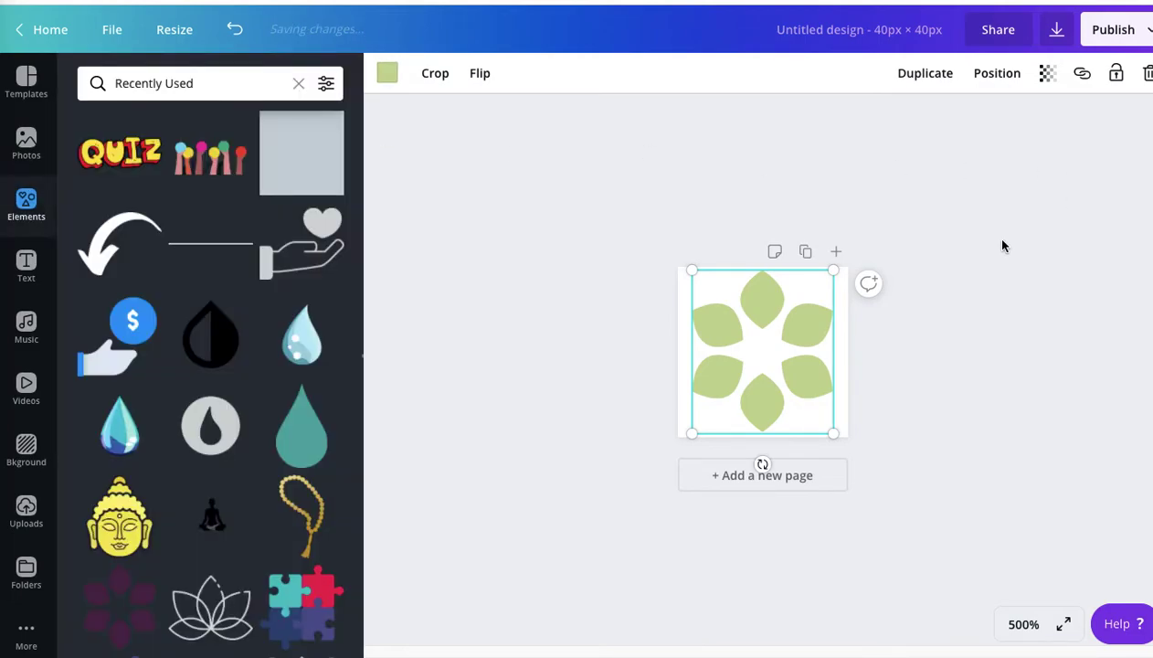
left_click(987, 273)
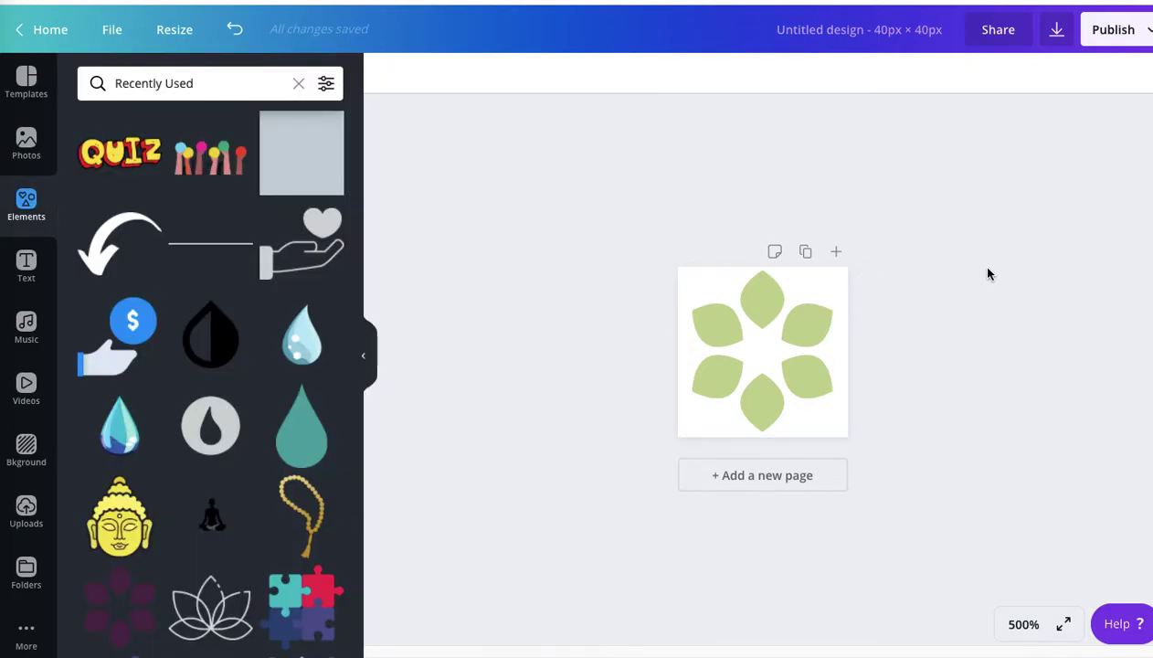
Step: Rename the Canva design to 'favicon'
left_click(846, 29)
type("favicon")
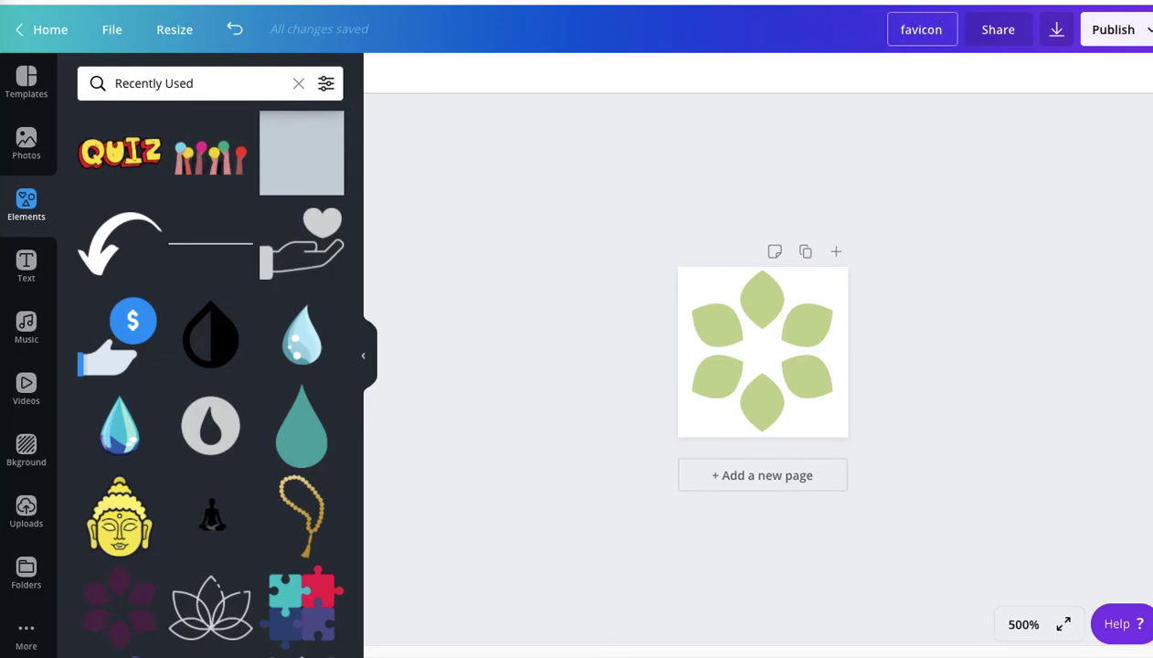
key("Return")
Step: Download the design as a PNG with Compress file turned on
left_click(1057, 32)
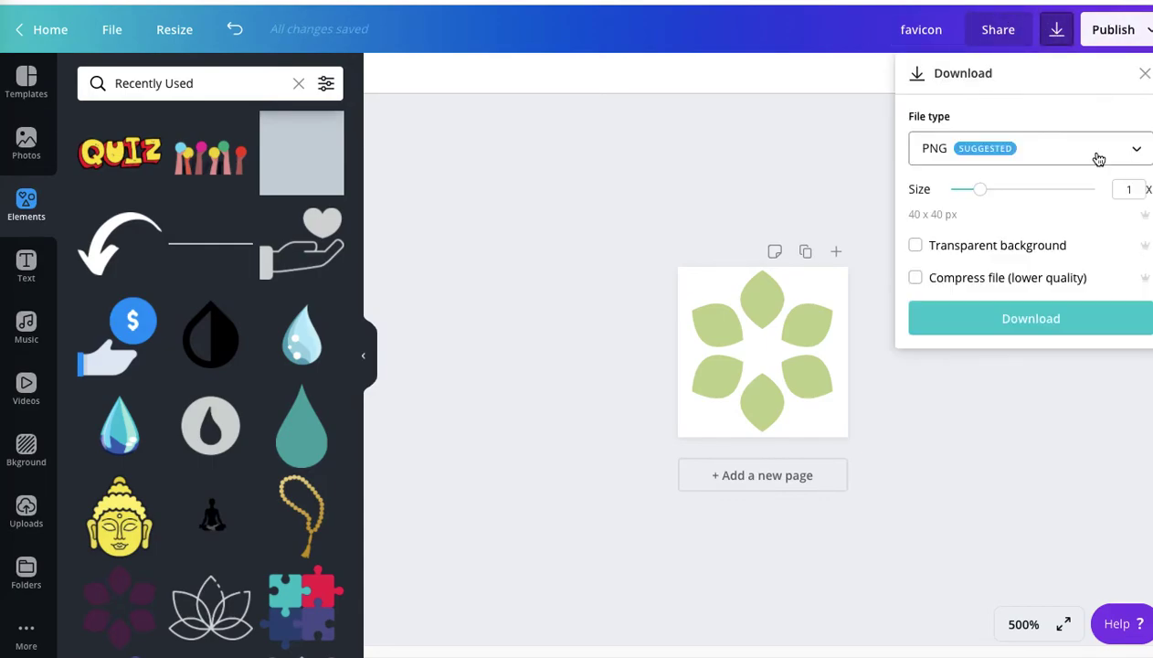
left_click(1099, 160)
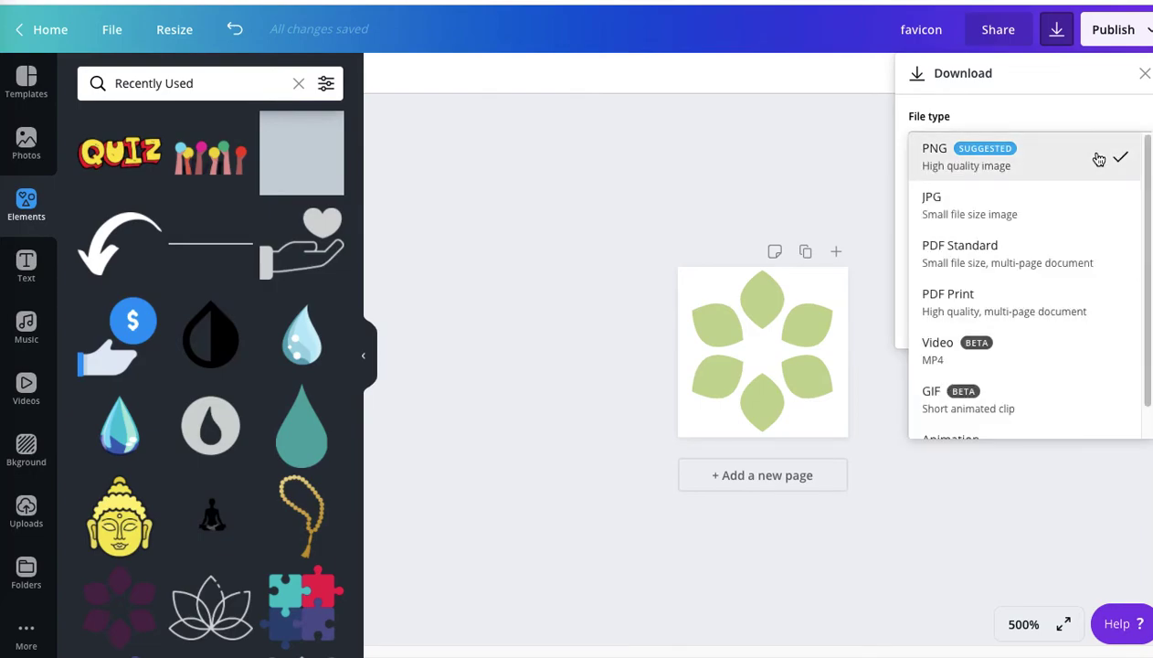
left_click(1052, 79)
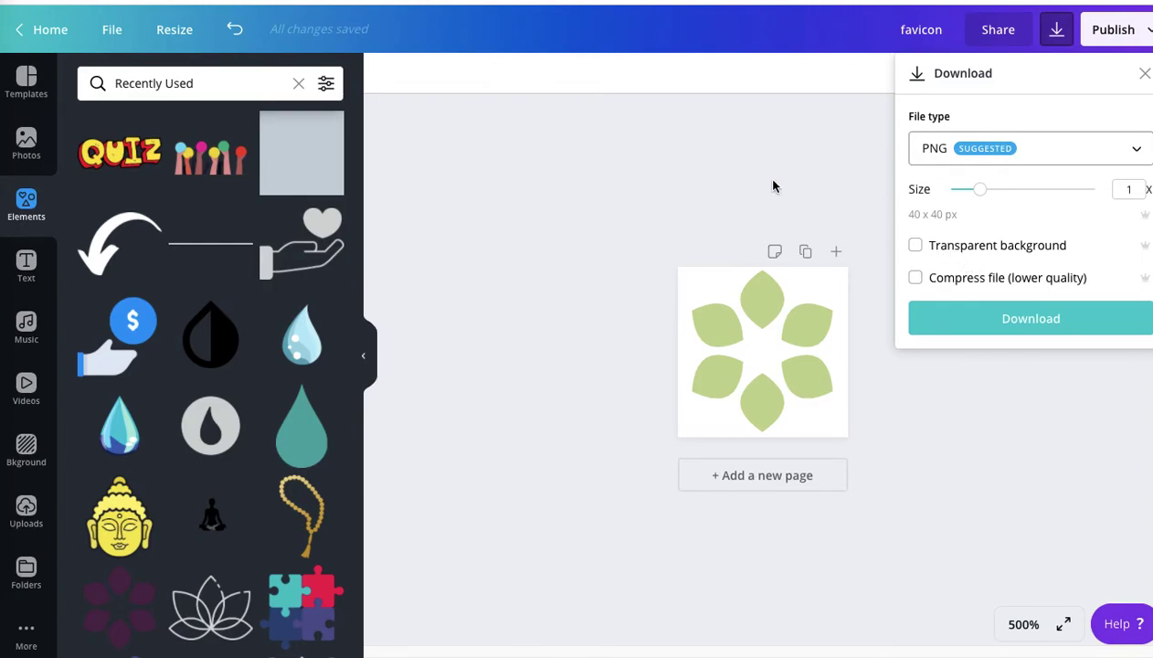
left_click(1006, 278)
left_click(1004, 321)
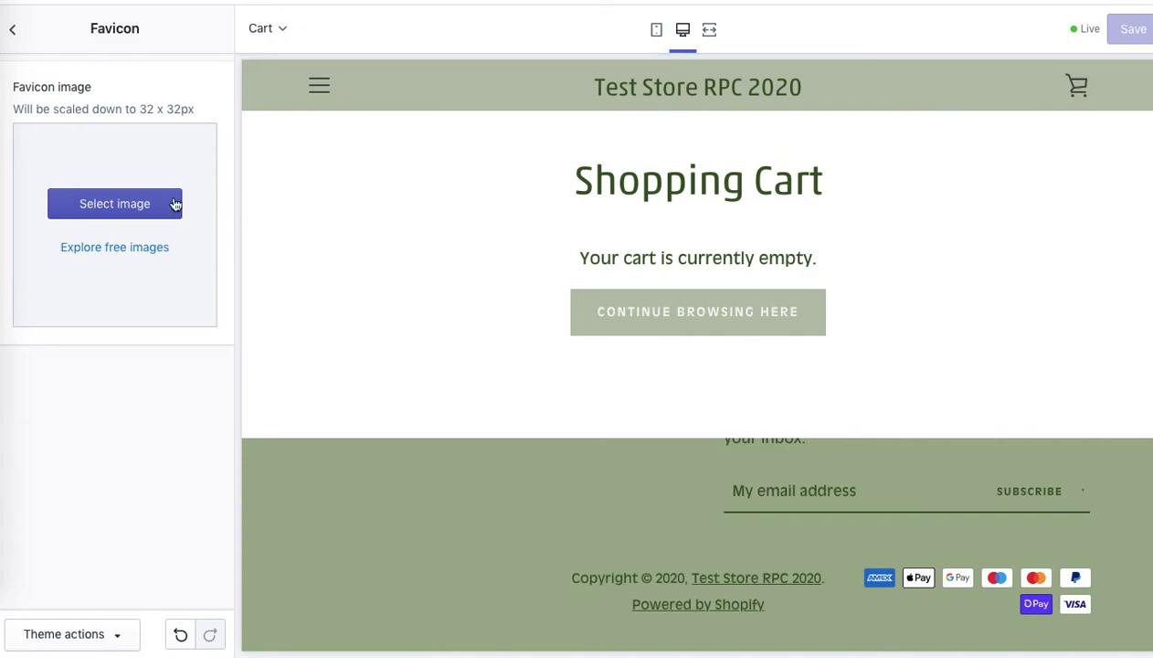
Step: Upload the green flower PNG and select it as the favicon image
left_click(117, 204)
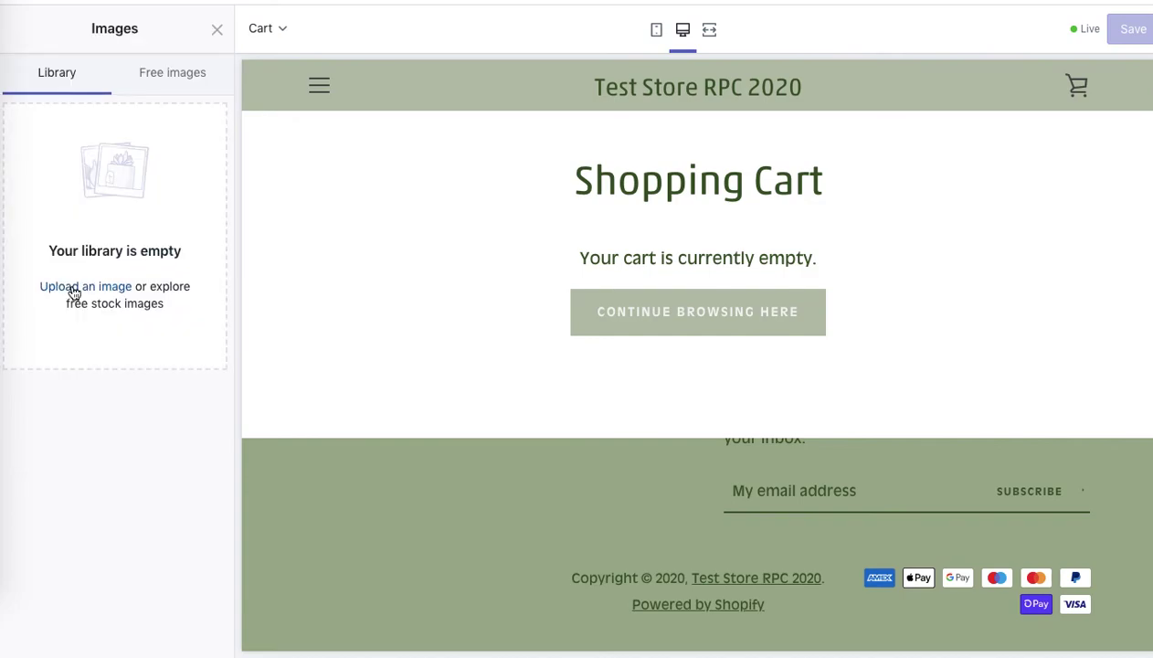
left_click(74, 289)
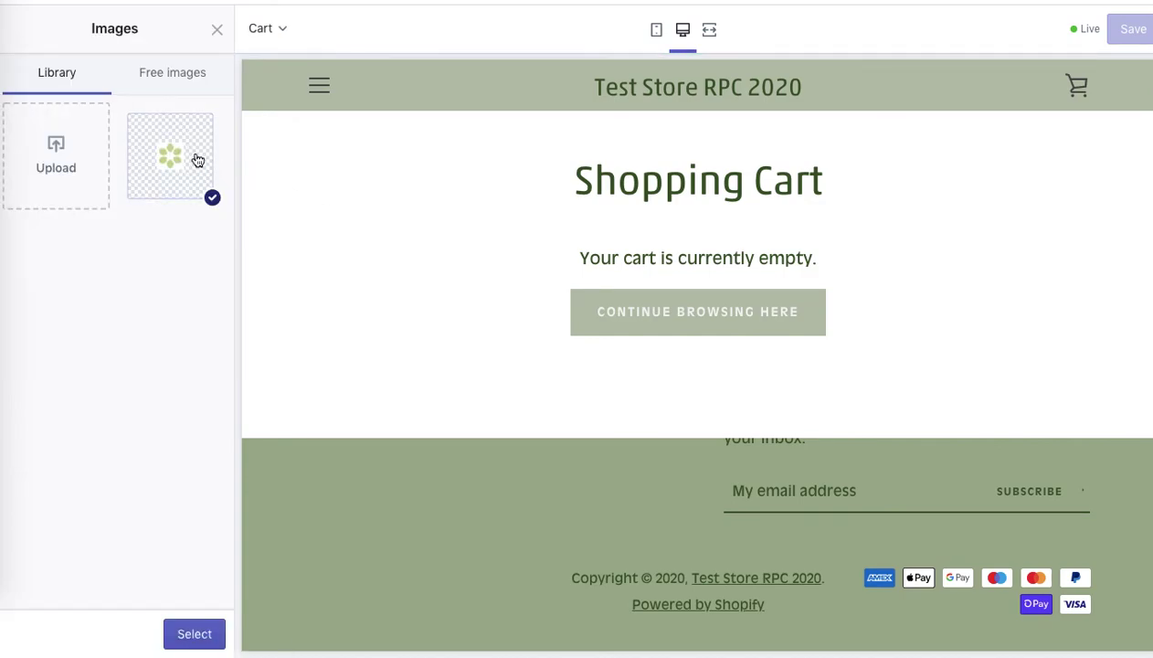
left_click(192, 636)
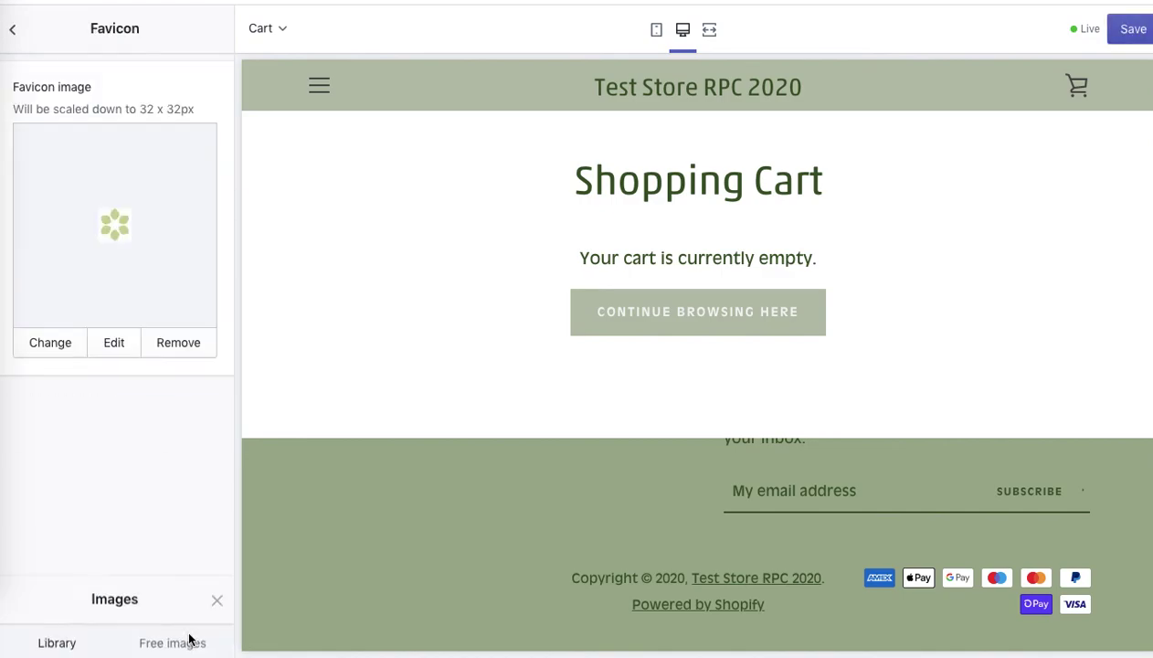
Step: Add the alt text 'Green flower yoga clothing' to the favicon image and save it
left_click(114, 345)
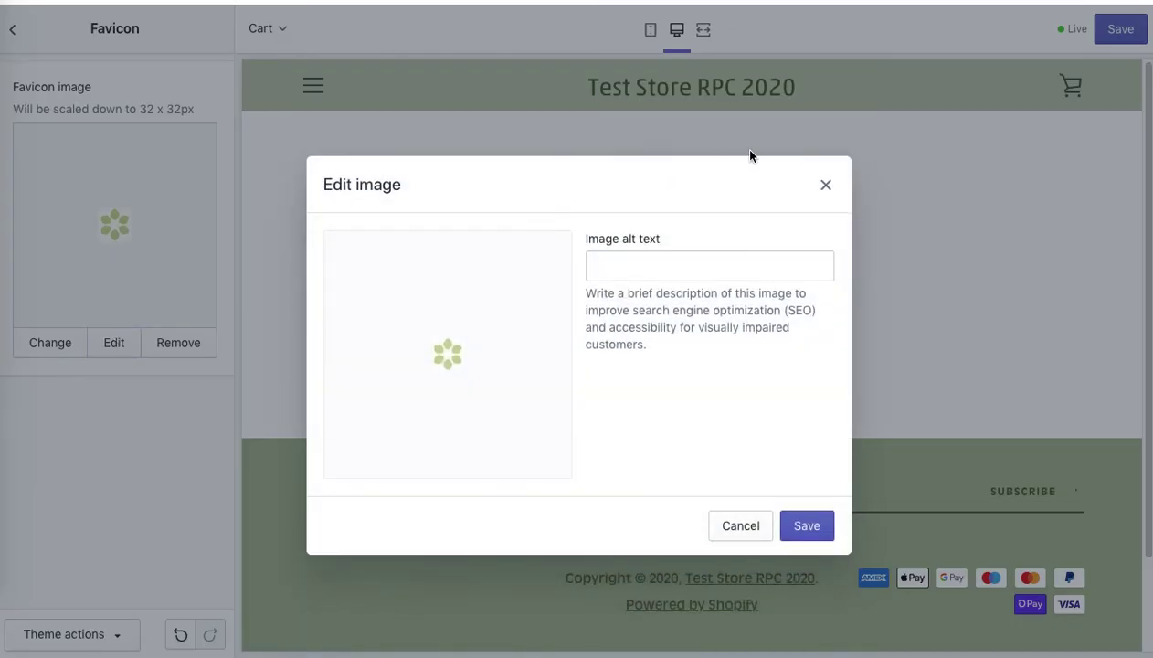
left_click(645, 267)
type("Green flower yoga clothing")
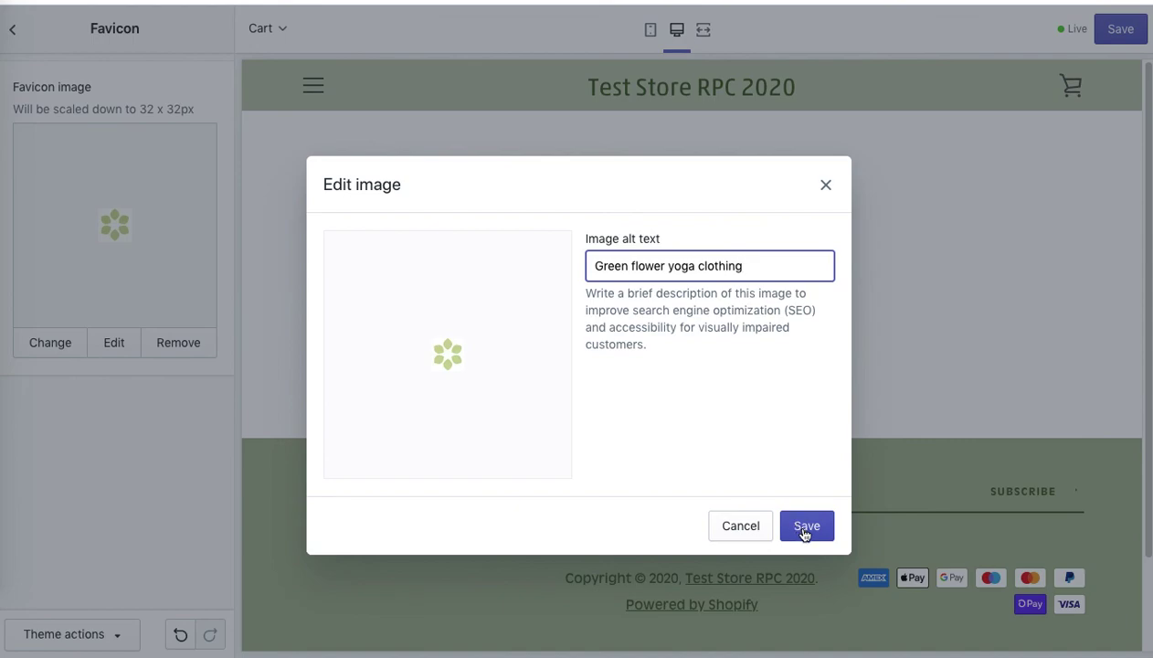
left_click(805, 528)
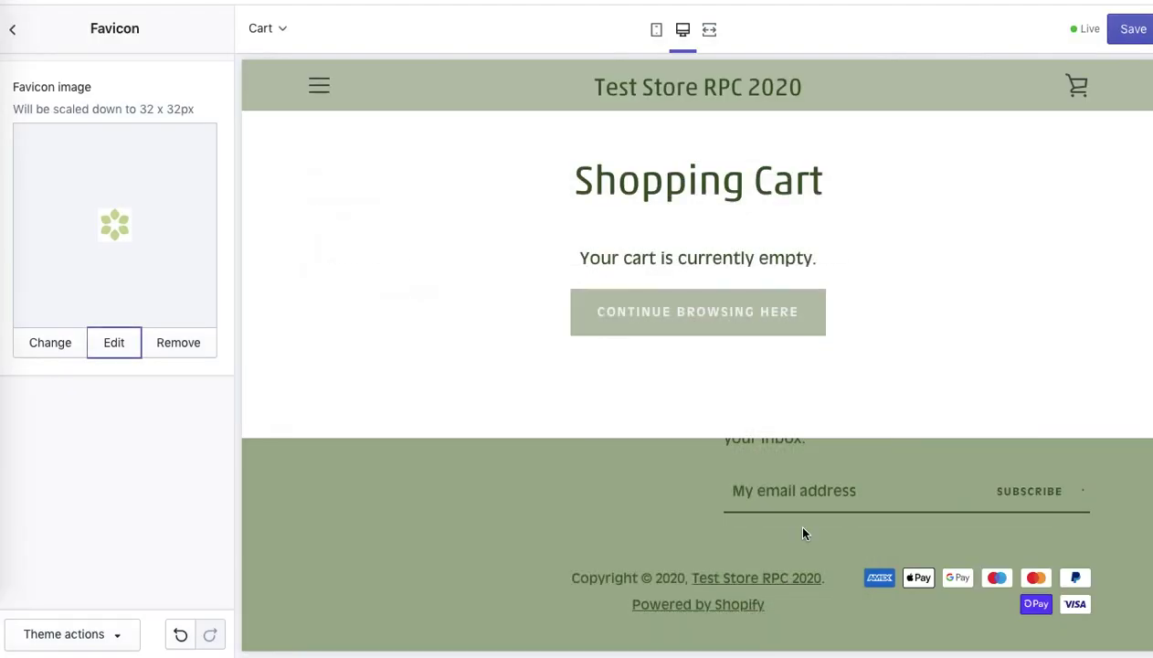